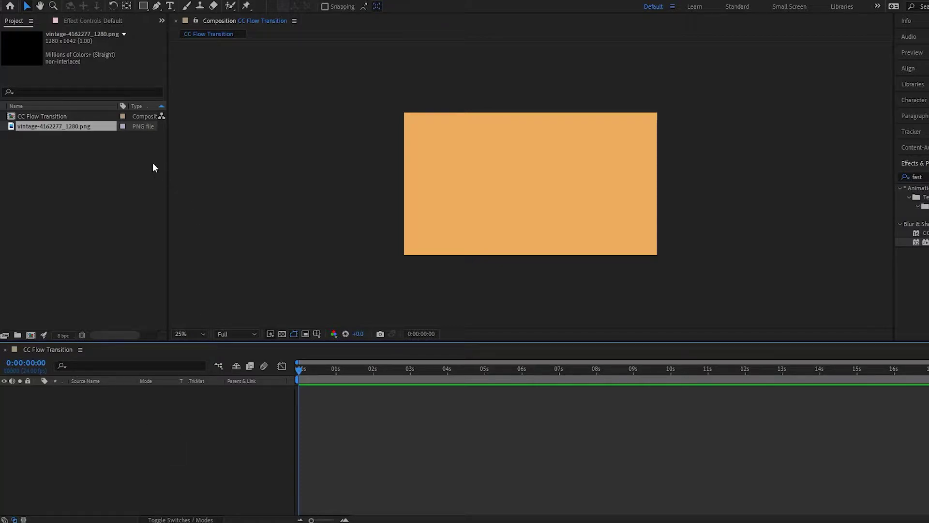
# Step: Add the horse PNG to the CC Flow Transition composition and scale it down to 62%
pyautogui.moveTo(73, 127); pyautogui.dragTo(116, 415)
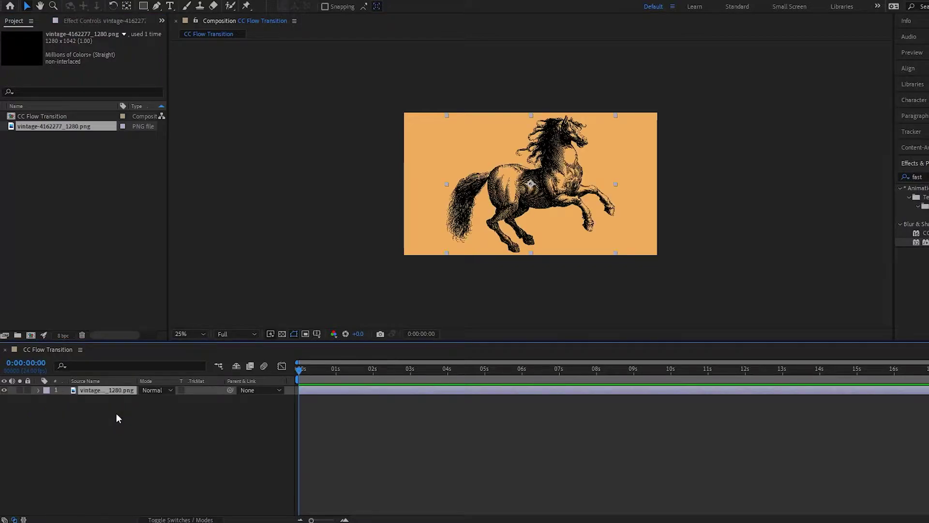
pyautogui.press('s')
pyautogui.moveTo(154, 399); pyautogui.dragTo(143, 399)
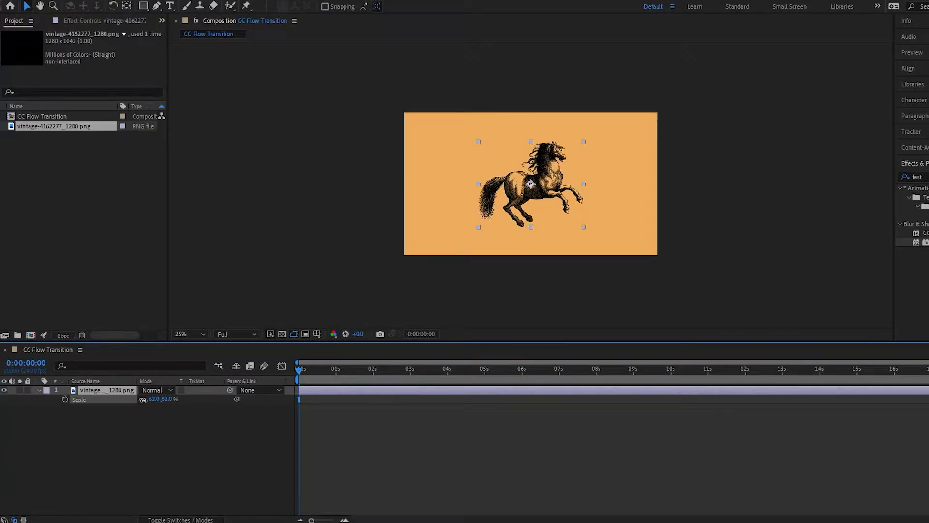
pyautogui.click(176, 462)
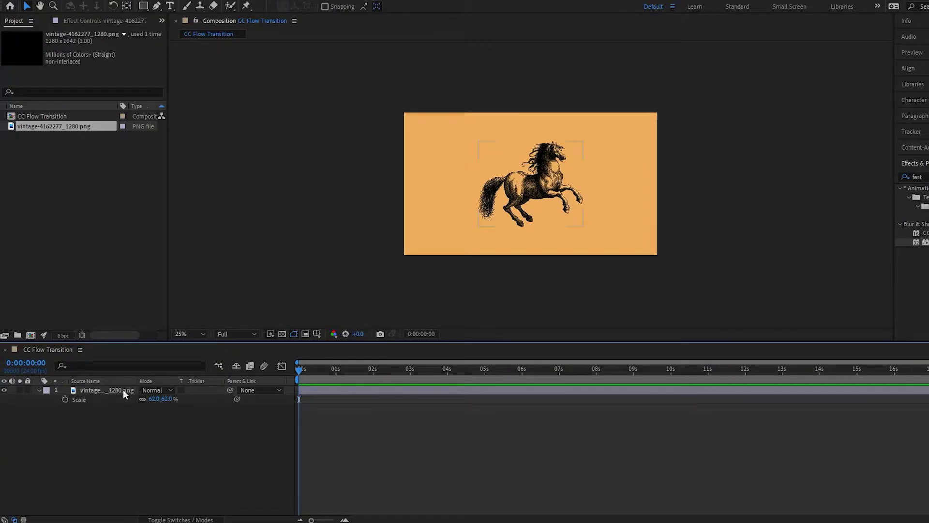
# Step: Search Effects & Presets for 'cc fl' and drop CC Flo Motion onto the horse layer
pyautogui.click(871, 178)
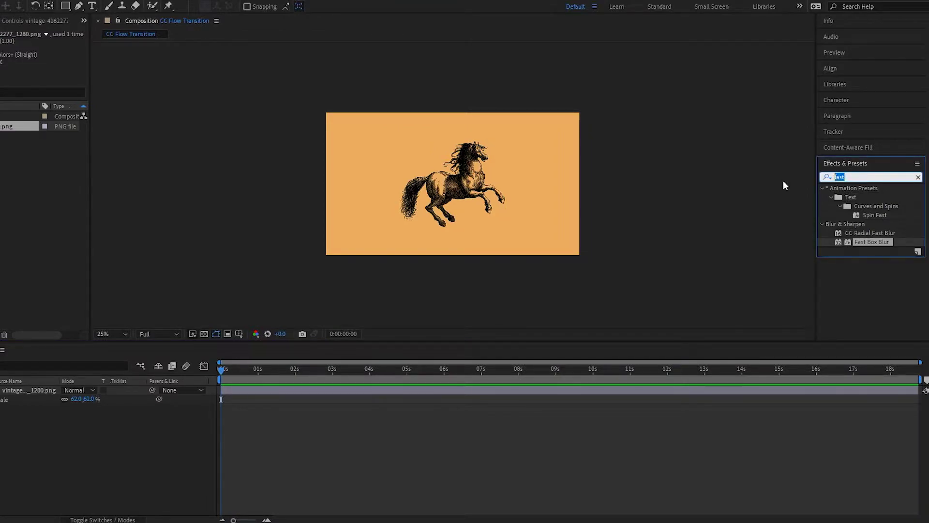
pyautogui.press('BackSpace')
pyautogui.write('cc')
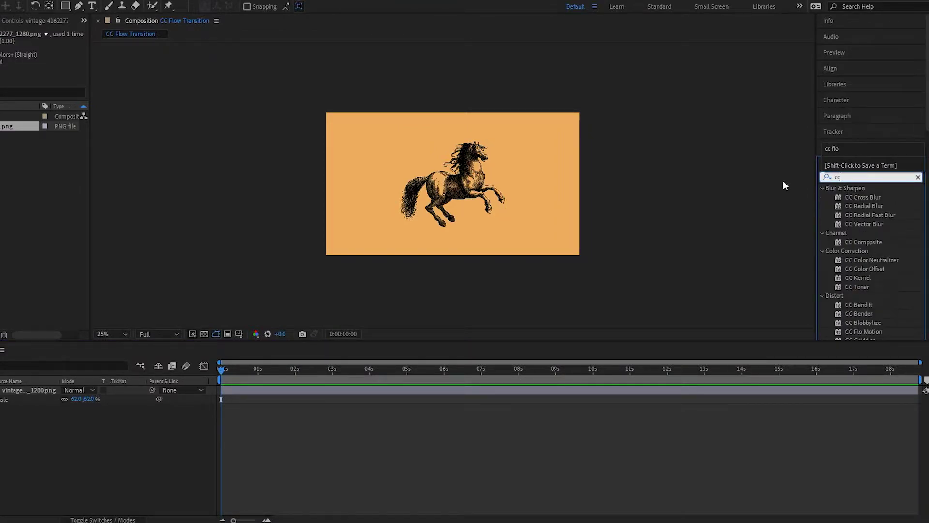
pyautogui.write(' fl')
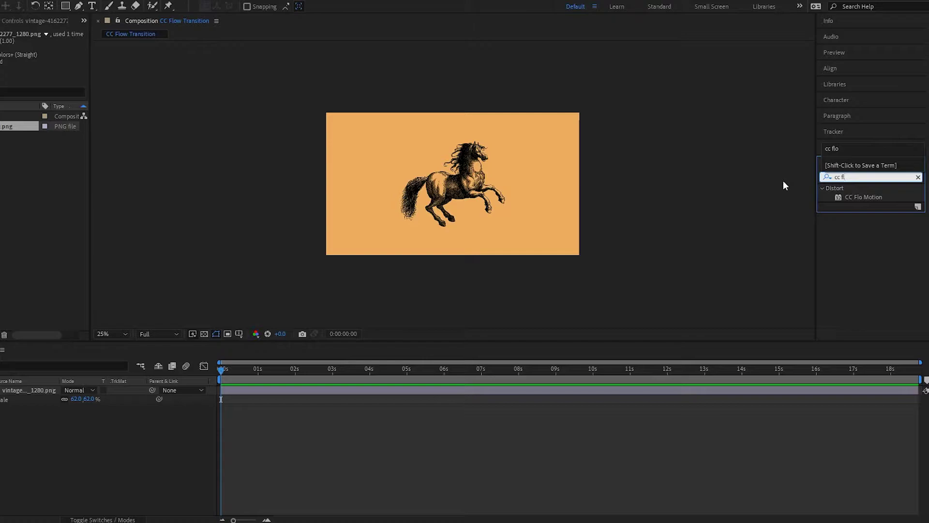
pyautogui.click(854, 198)
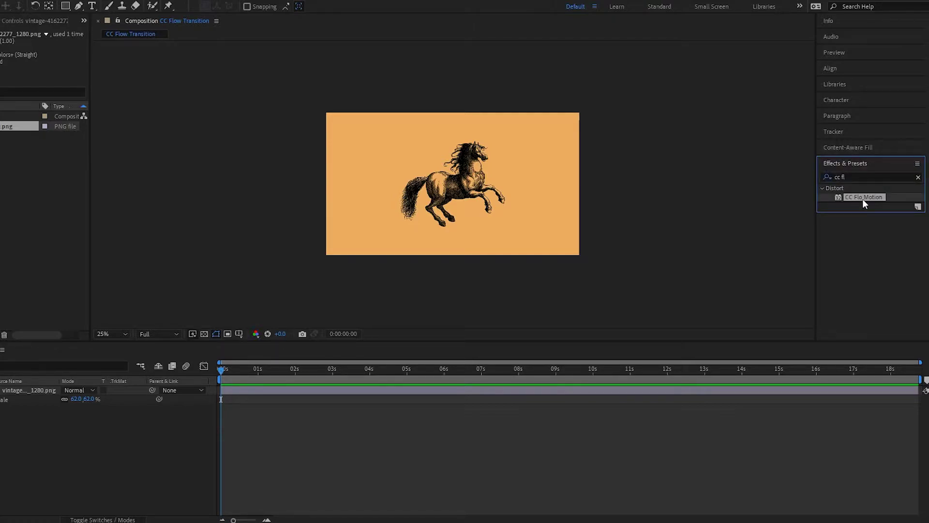
pyautogui.moveTo(863, 199); pyautogui.dragTo(53, 396)
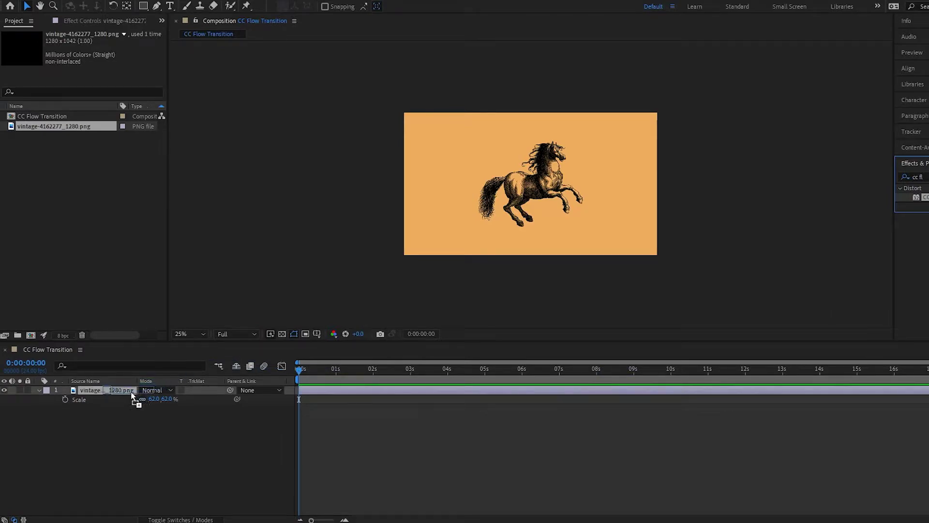
pyautogui.moveTo(132, 396); pyautogui.dragTo(129, 395)
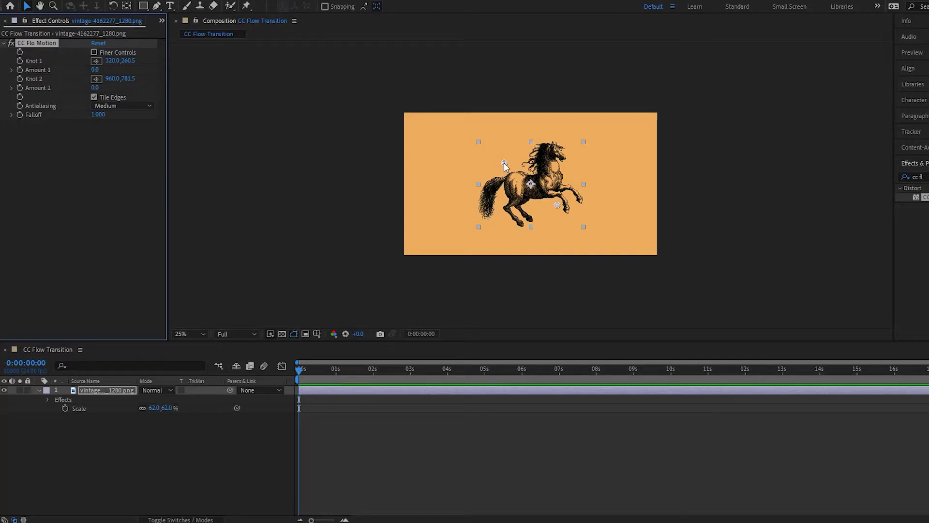
# Step: Drag the Knot 1 handle from the horse's neck to its feet at 642.6, 1041.1
pyautogui.moveTo(503, 163); pyautogui.dragTo(530, 226)
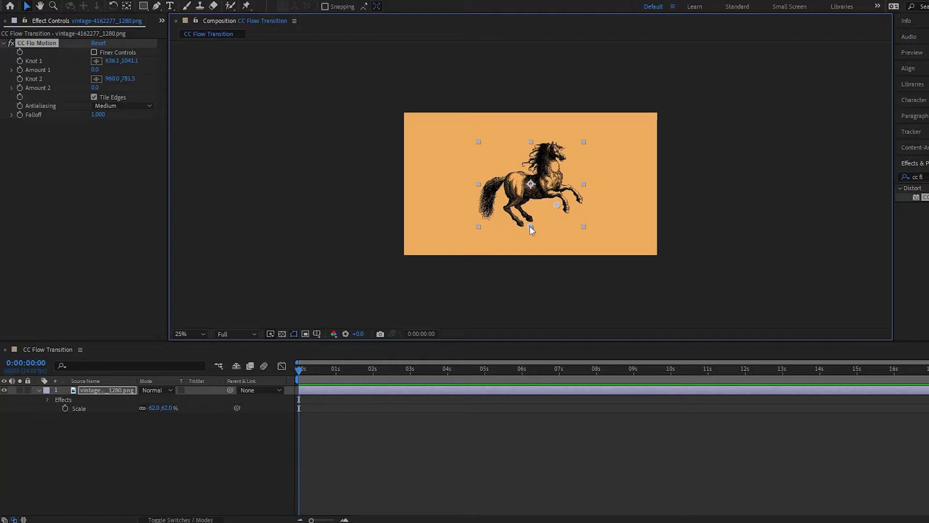
pyautogui.moveTo(530, 228); pyautogui.dragTo(532, 230)
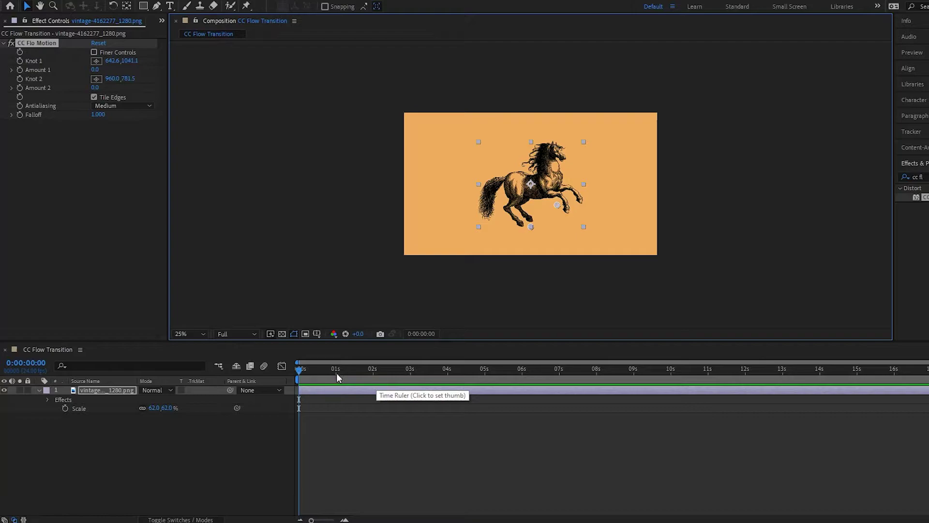
# Step: Keyframe Amount 1 at 0:00:02:00, then at 0:00:00:00 turn off Tile Edges and set Amount 1 to 147
pyautogui.click(373, 375)
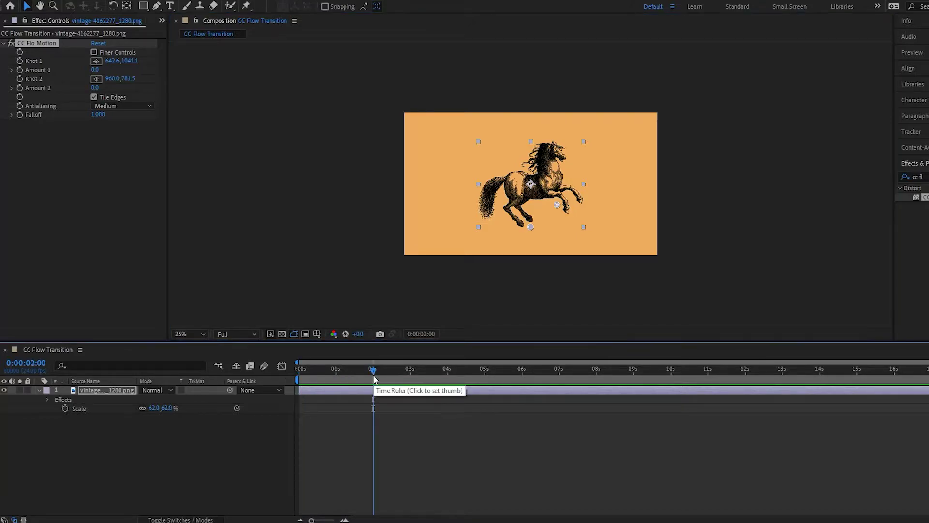
pyautogui.click(19, 70)
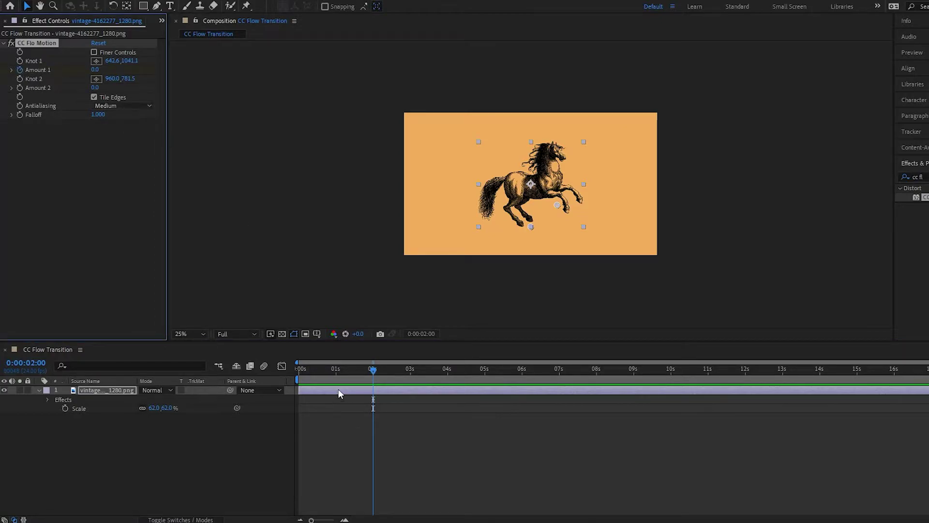
pyautogui.moveTo(339, 372); pyautogui.dragTo(282, 376)
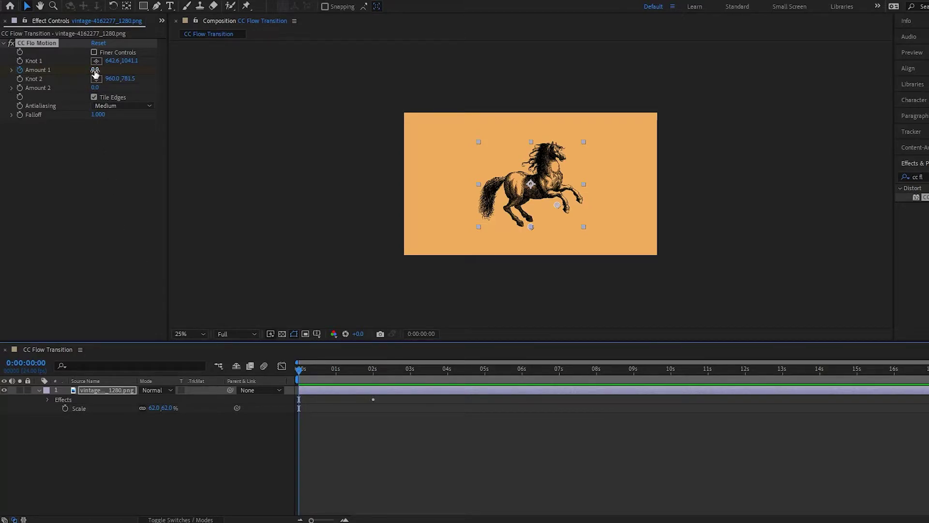
pyautogui.moveTo(95, 71); pyautogui.dragTo(126, 73)
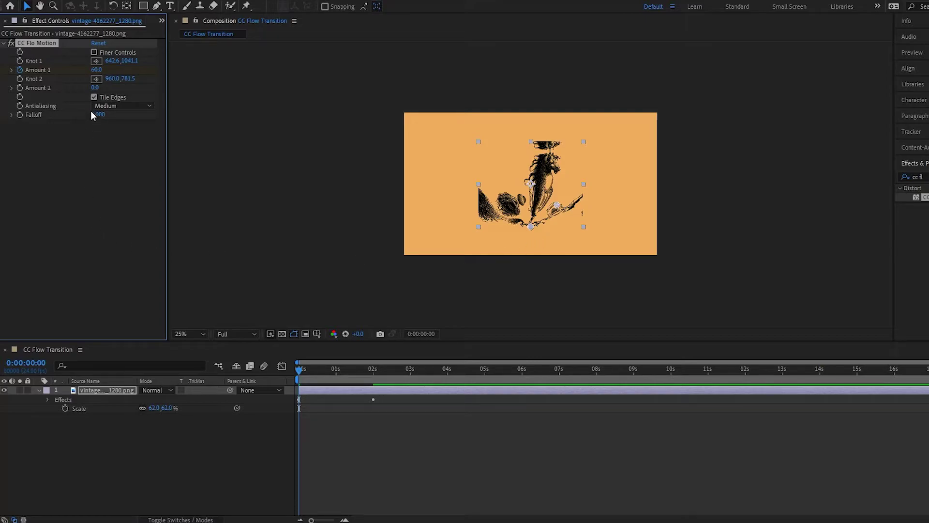
pyautogui.click(94, 97)
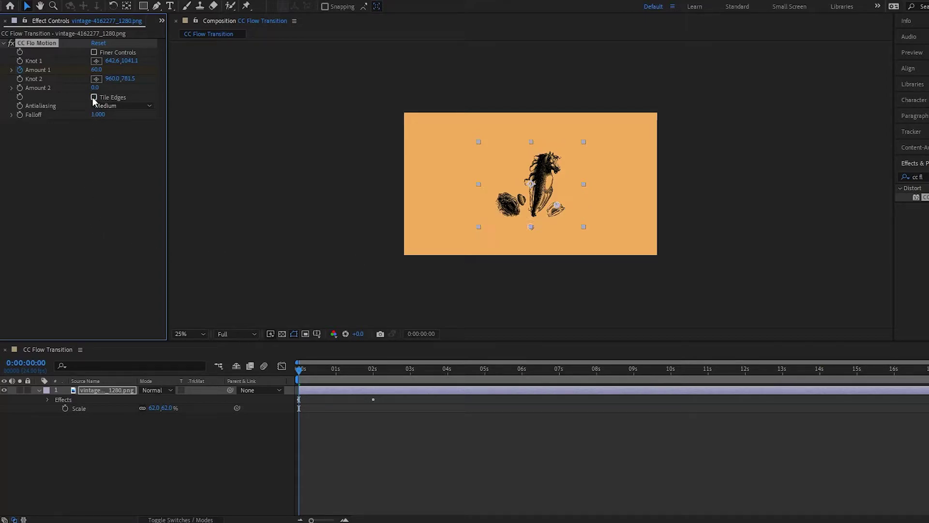
pyautogui.moveTo(97, 70); pyautogui.dragTo(144, 76)
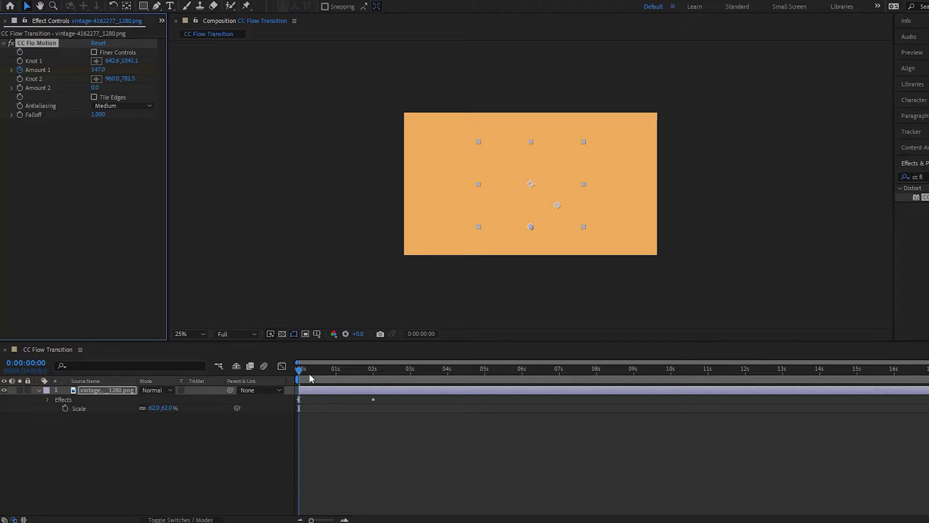
# Step: Preview the horse flowing into place from the start of the composition
pyautogui.press('space')
pyautogui.moveTo(301, 368); pyautogui.dragTo(291, 372)
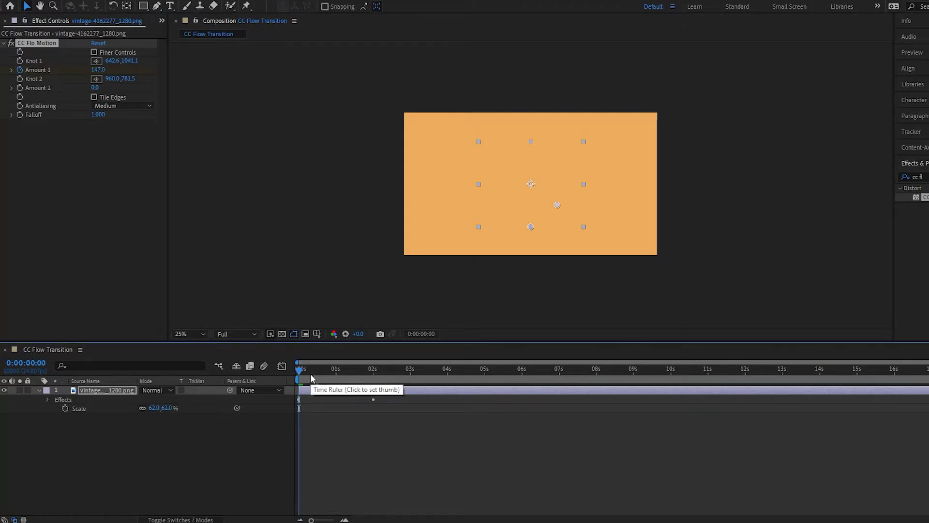
pyautogui.press('space')
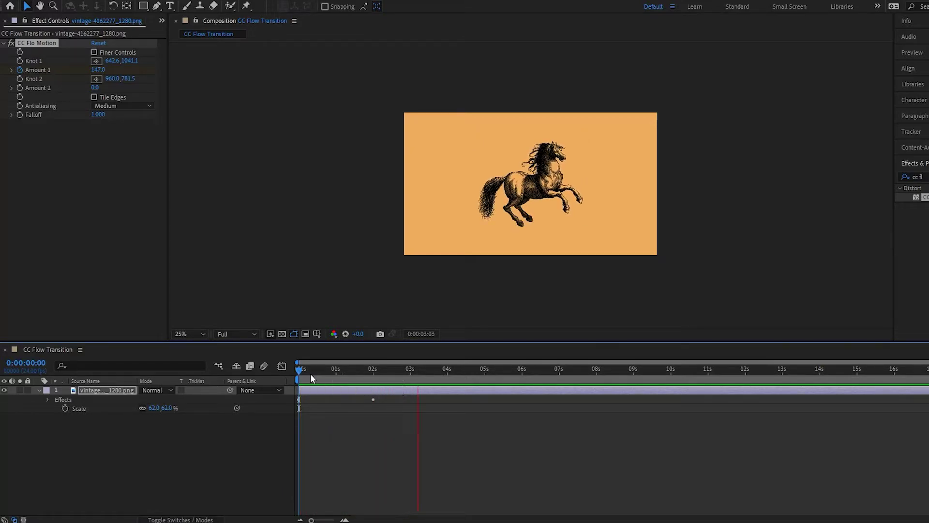
pyautogui.press('space')
# Step: Reveal CC Flo Motion's keyframes and move the second Amount 1 keyframe to 0:00:01:00
pyautogui.click(47, 400)
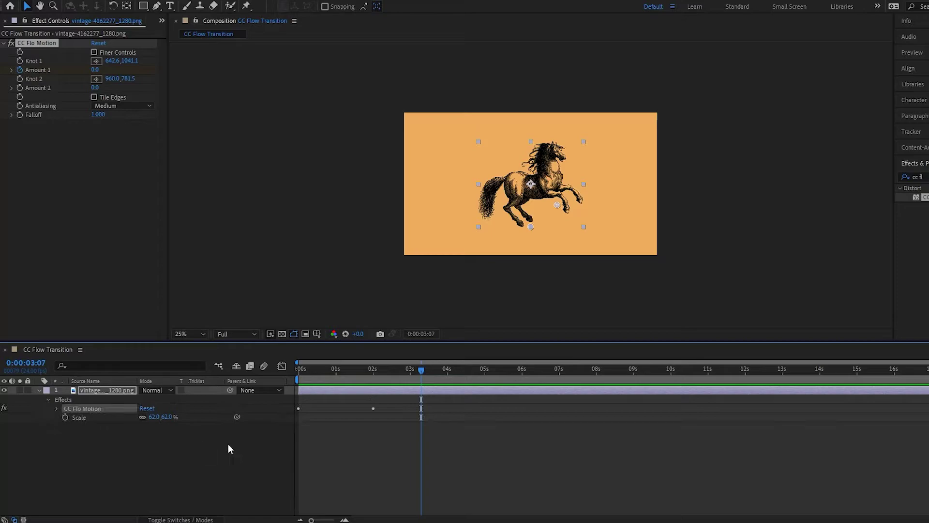
pyautogui.click(55, 409)
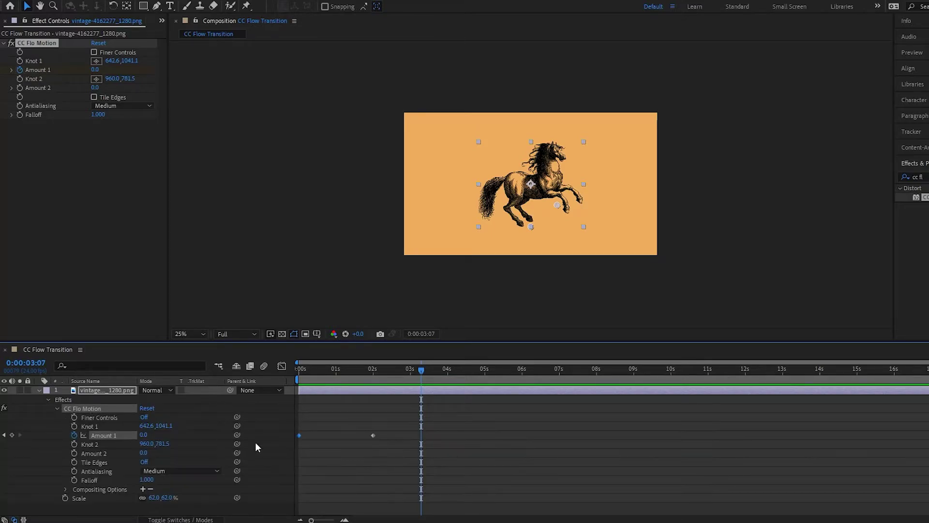
pyautogui.click(336, 373)
pyautogui.moveTo(372, 435); pyautogui.dragTo(338, 447)
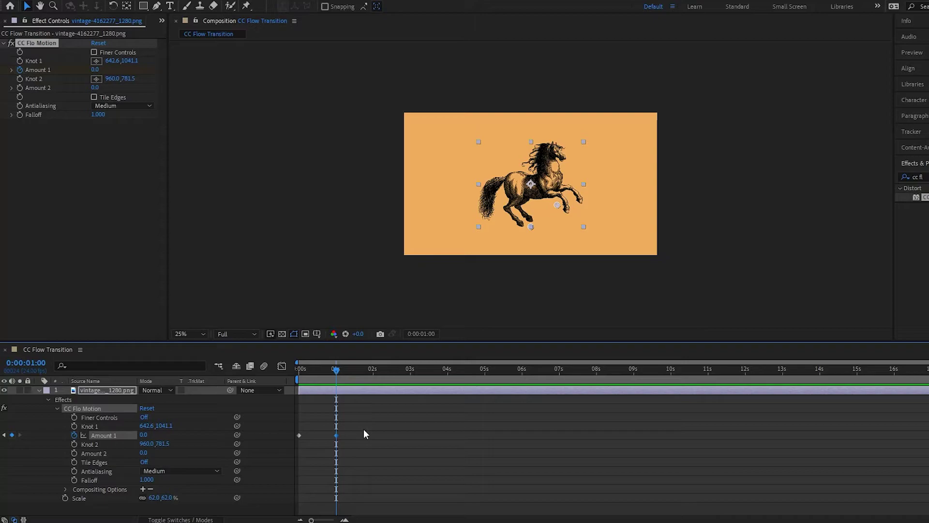
# Step: Add a holding Amount 1 keyframe at 0:00:01:10, then jump to 0:00:02:10 and select Knot 2
pyautogui.hotkey('shift', 'pagedown')
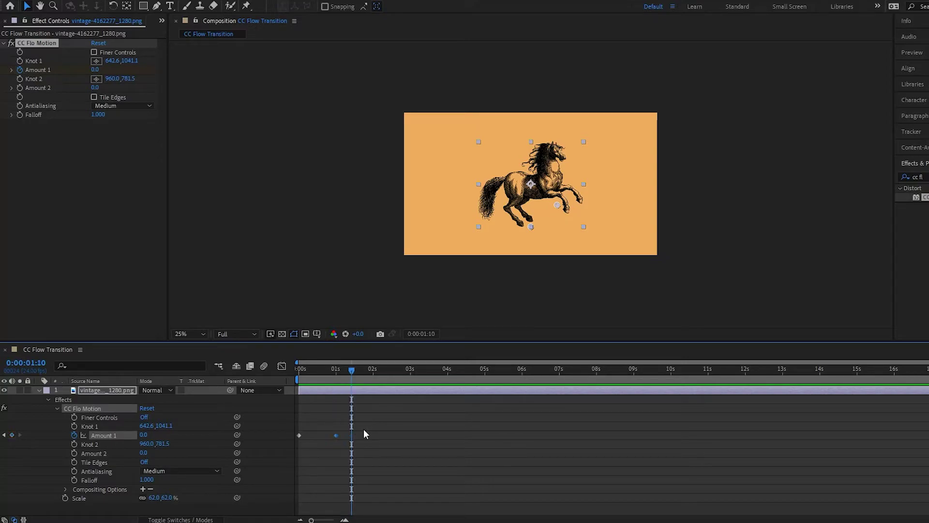
pyautogui.click(12, 435)
pyautogui.click(27, 363)
pyautogui.click(35, 363)
pyautogui.press('BackSpace')
pyautogui.write('2')
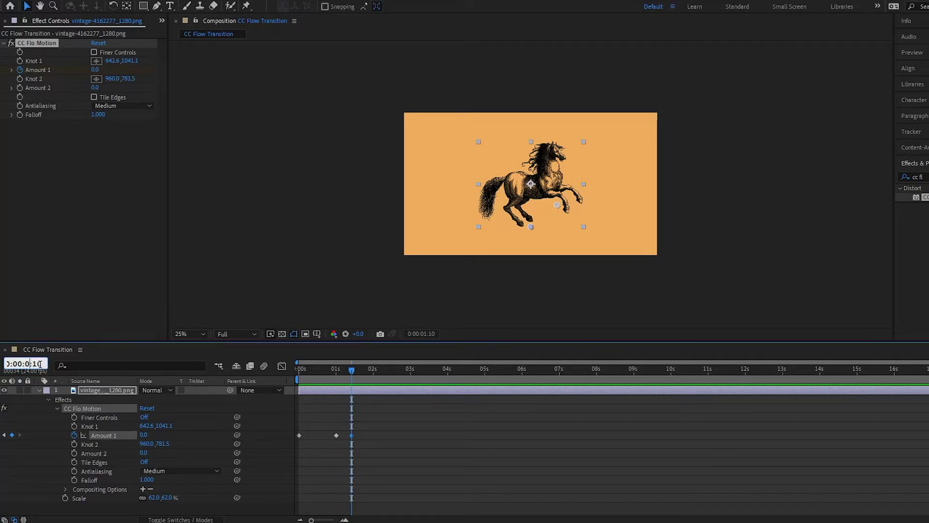
pyautogui.press('Return')
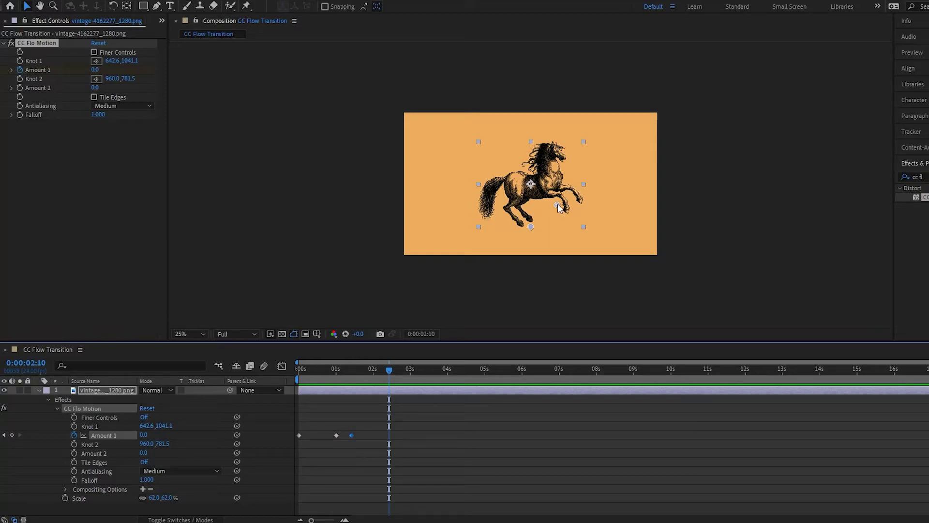
pyautogui.click(39, 82)
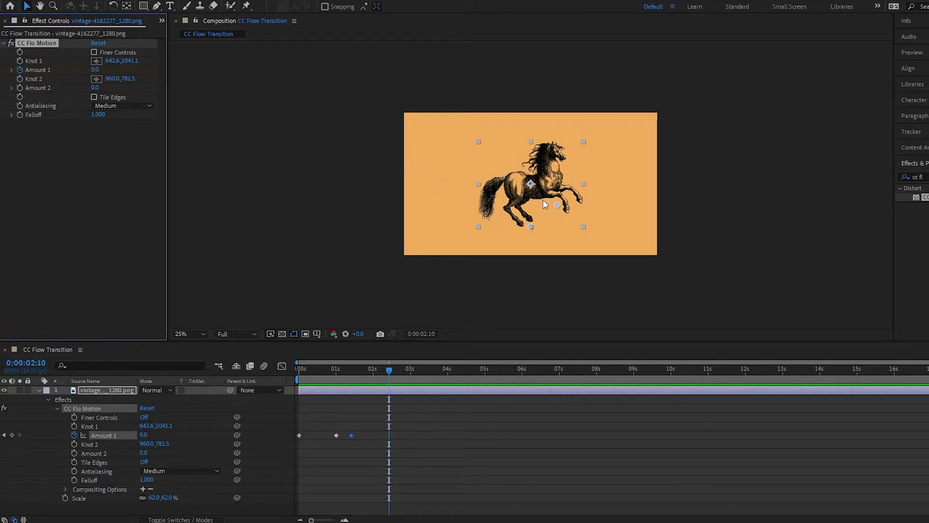
# Step: Move Knot 2 to the top-right corner and keyframe Amount 2 at 340 on 0:00:02:10
pyautogui.moveTo(558, 205); pyautogui.dragTo(584, 141)
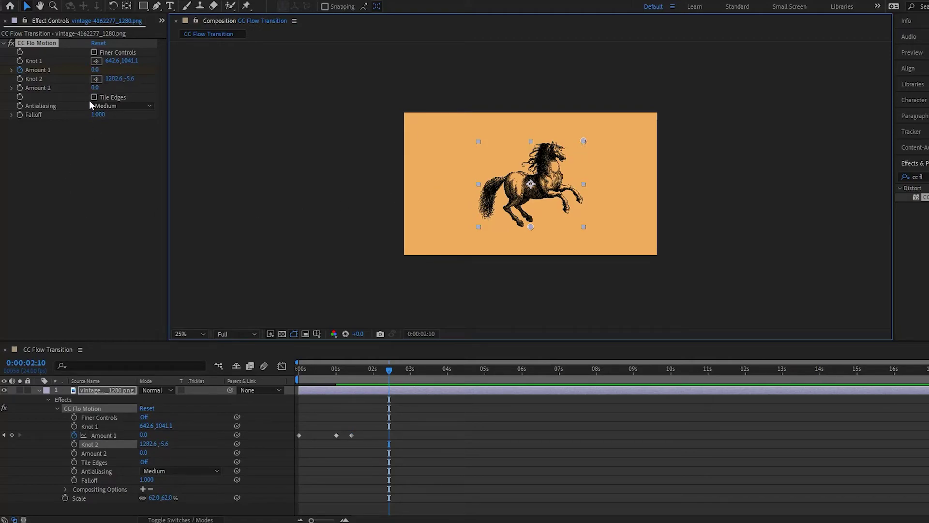
pyautogui.moveTo(93, 90); pyautogui.dragTo(246, 58)
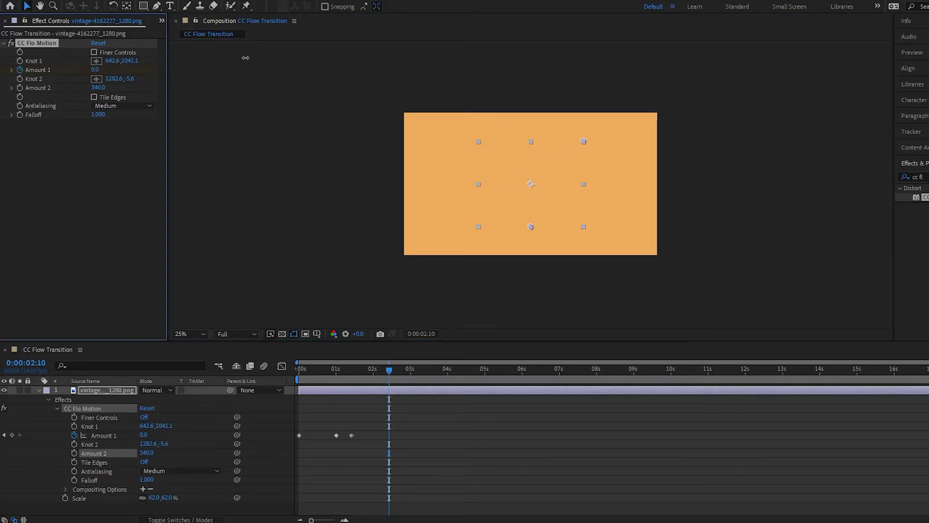
pyautogui.click(20, 88)
# Step: Set an Amount 2 keyframe of 0 at 0:00:01:10 and deselect the layer
pyautogui.moveTo(376, 376); pyautogui.dragTo(352, 372)
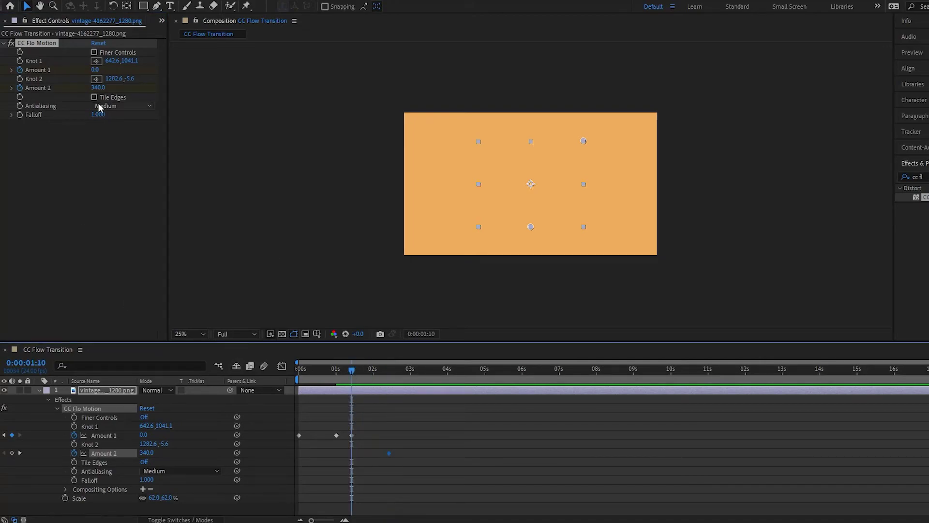
pyautogui.click(98, 88)
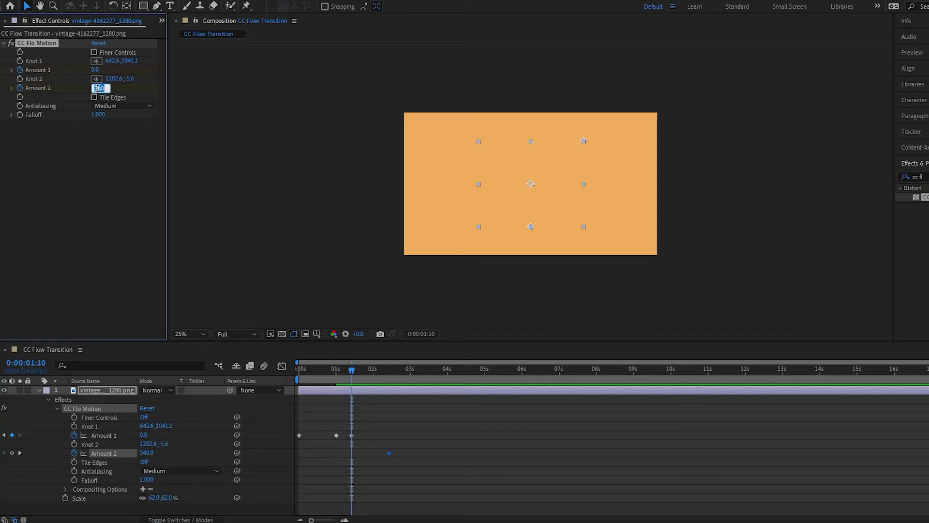
pyautogui.write('0')
pyautogui.press('Return')
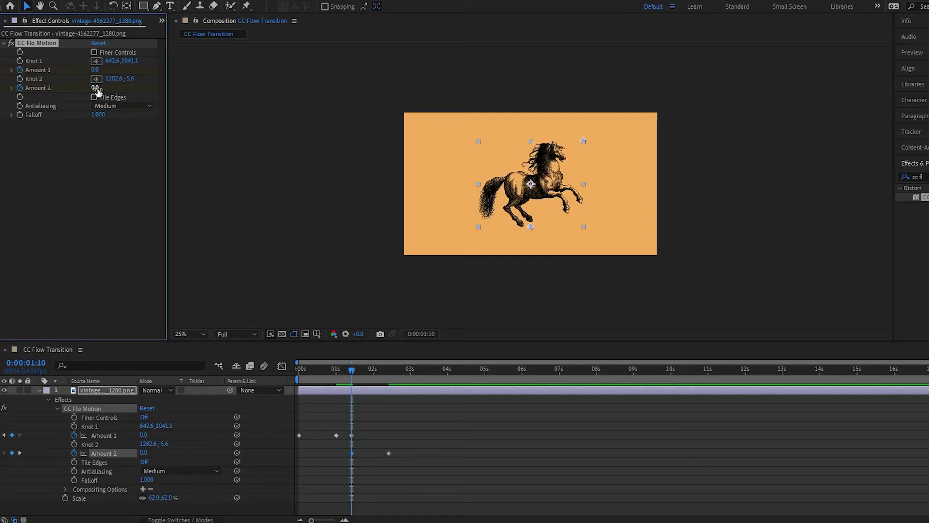
pyautogui.click(400, 484)
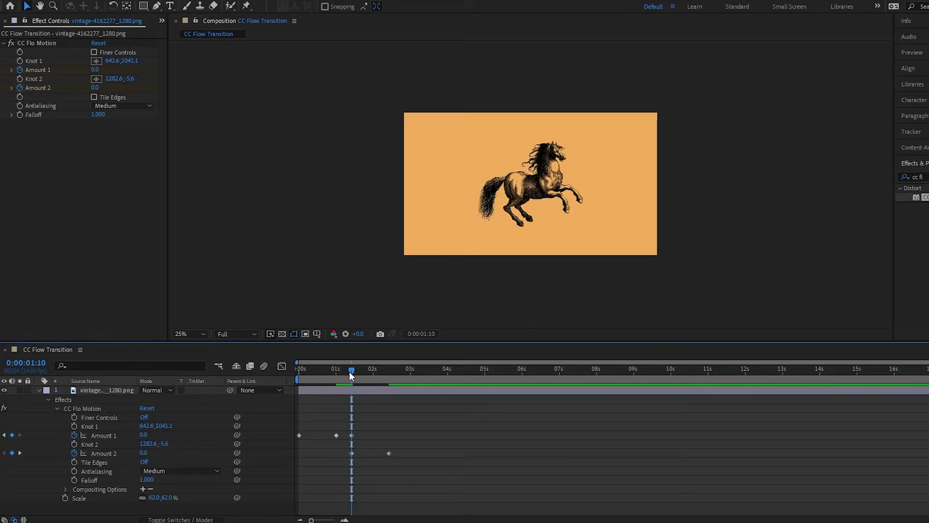
# Step: Return to 0:00:00:00 and preview the full flow-in and flow-out animation
pyautogui.moveTo(349, 371); pyautogui.dragTo(289, 387)
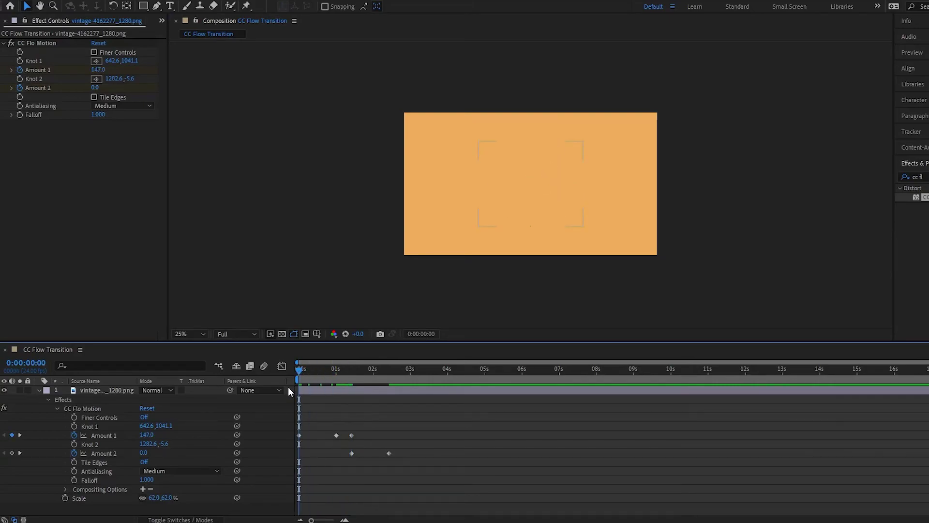
pyautogui.press('space')
pyautogui.press('space')
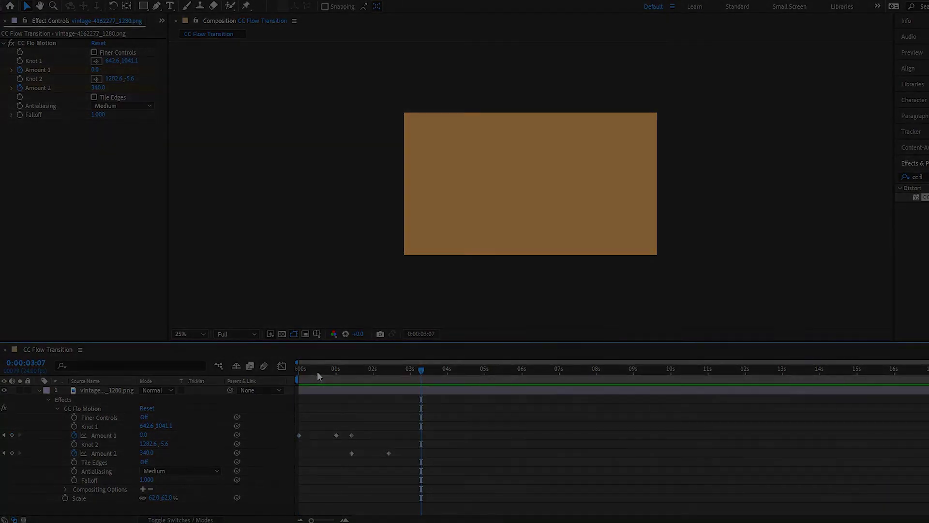